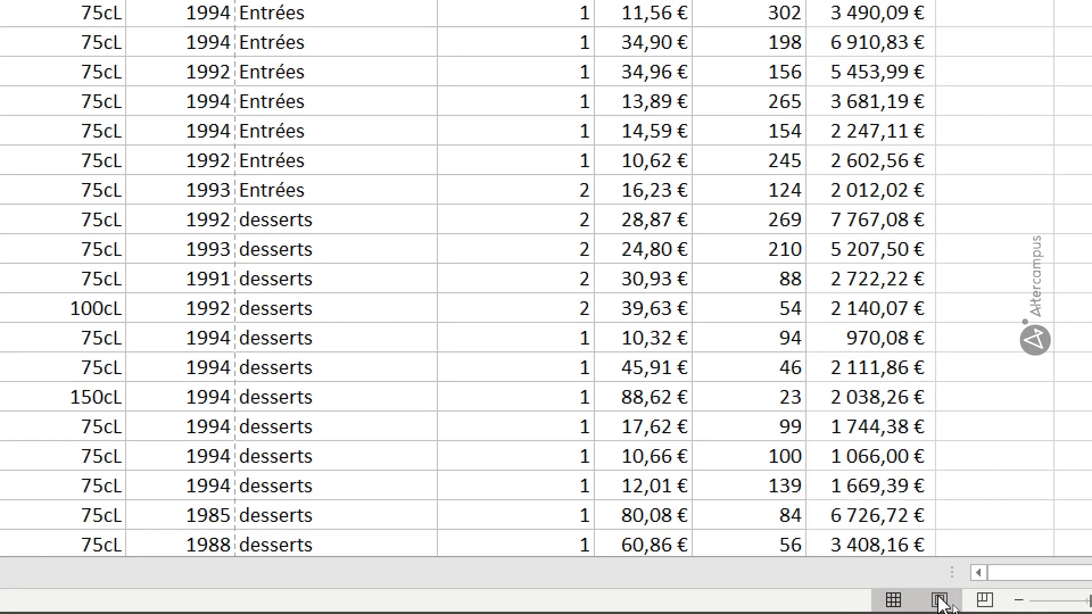
- Switch the wine list sheet to Page Layout view and look at the header and footer areas of its pages
left_click(942, 602)
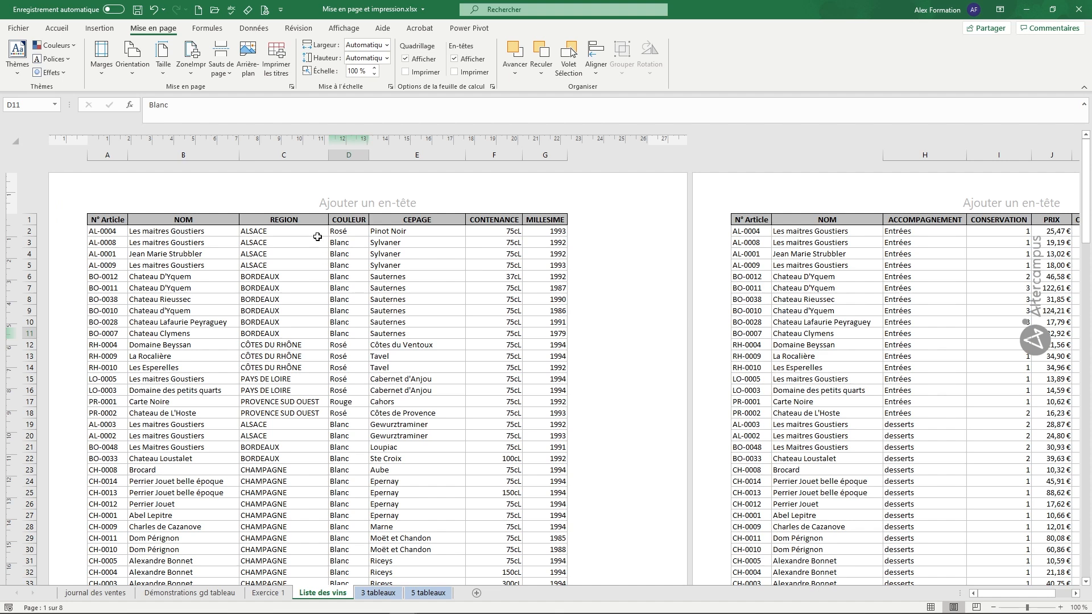
left_click(348, 203)
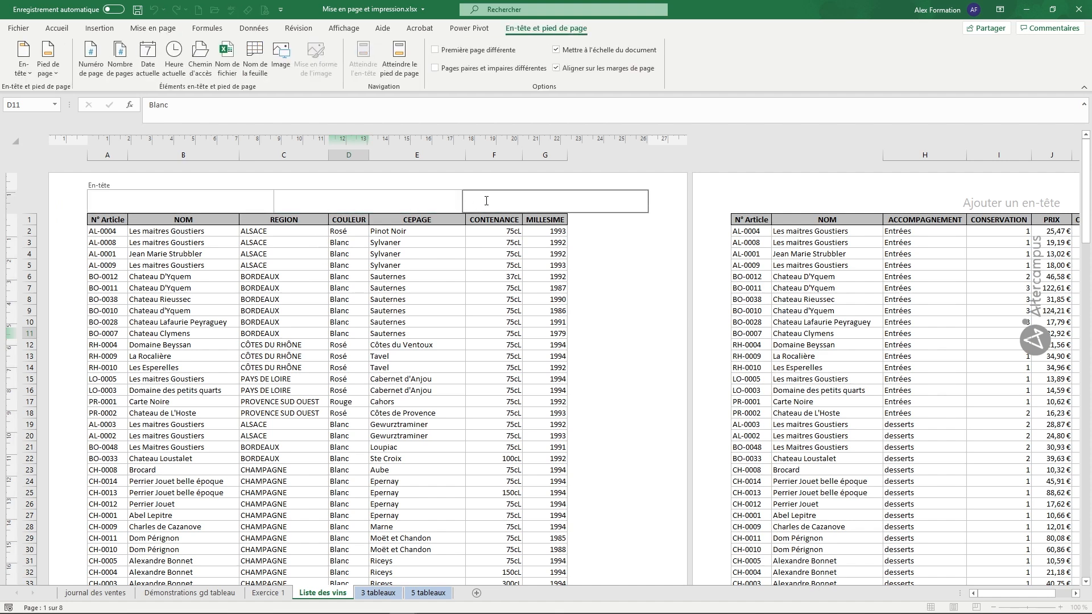
left_click(784, 199)
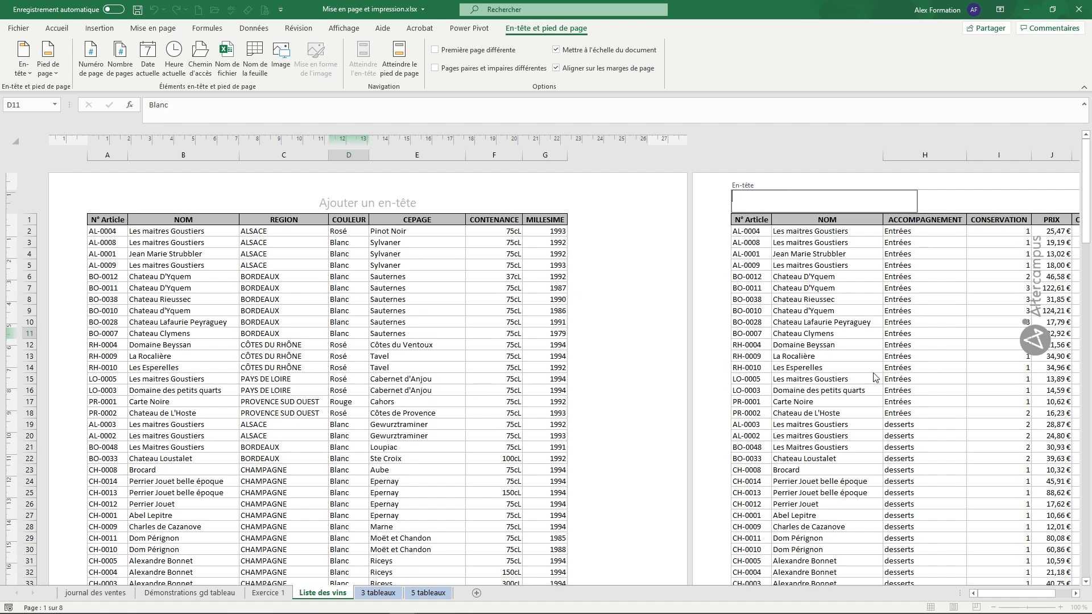
left_click_drag(1084, 251, 1085, 319)
left_click(393, 326)
left_click(554, 328)
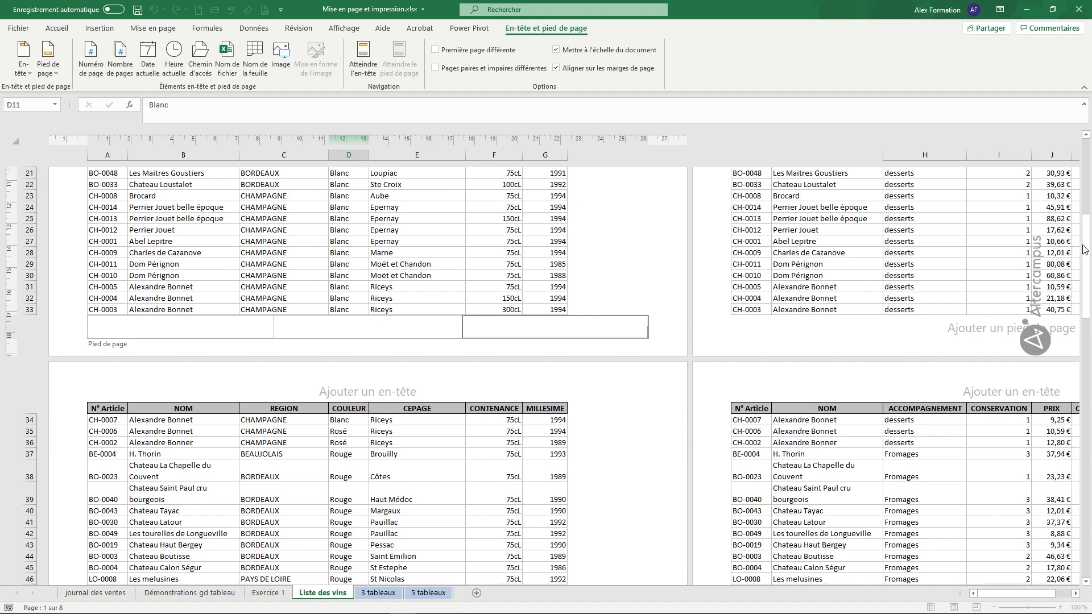
left_click_drag(1085, 251, 1085, 159)
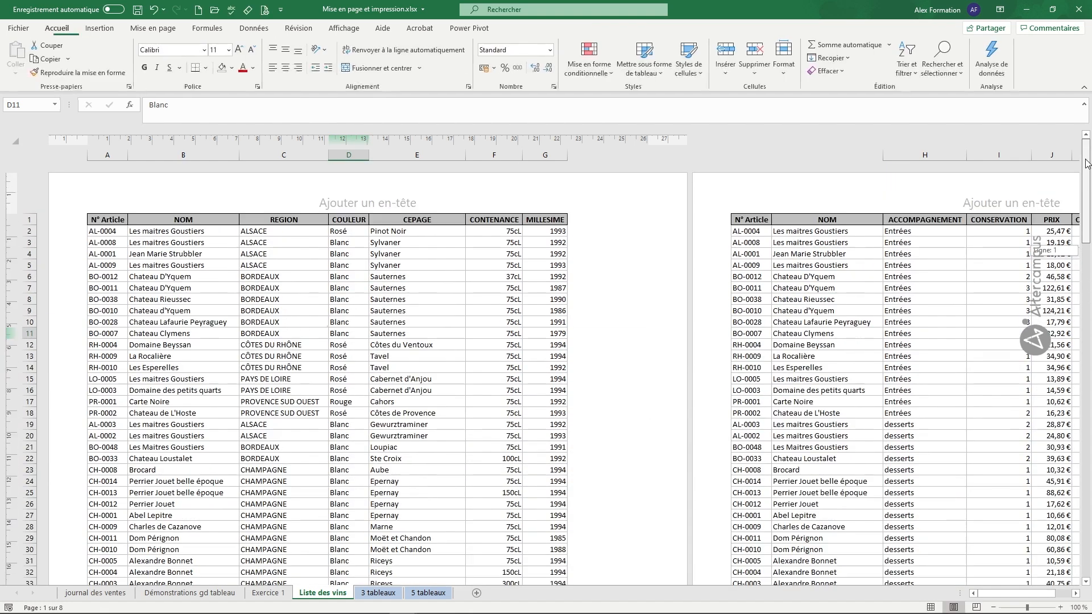
- Look through the first page's three header sections, visit its footer, and return to the header
left_click(270, 206)
left_click(285, 206)
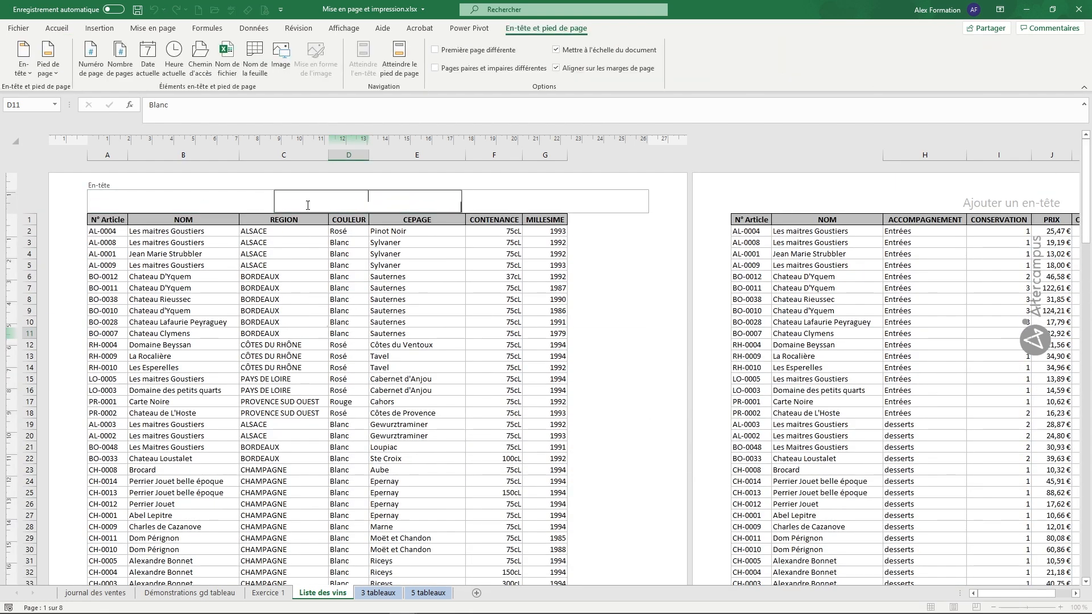
left_click(500, 206)
left_click(218, 207)
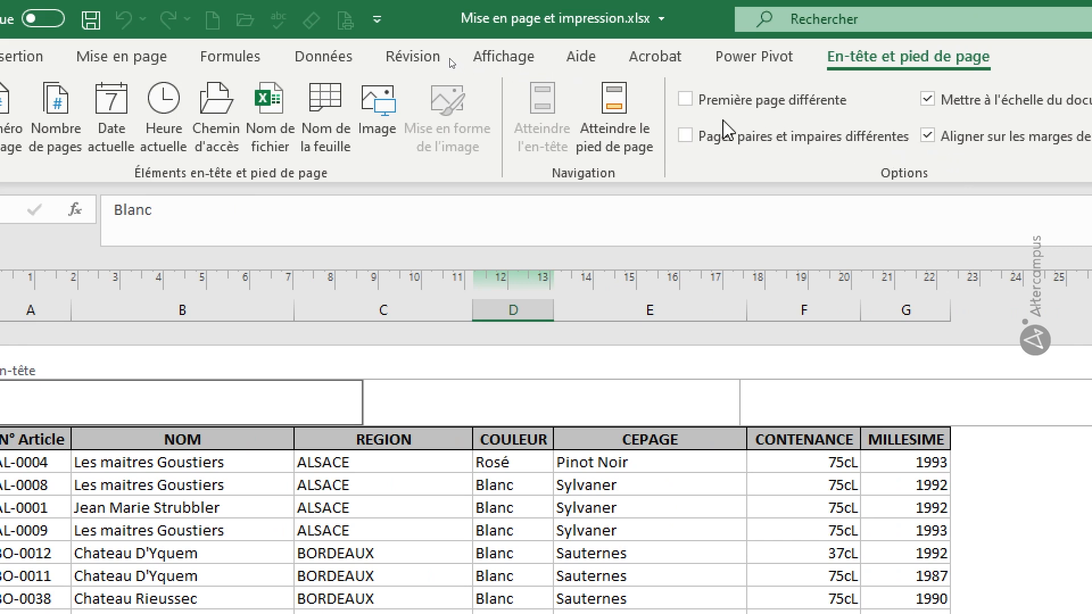
left_click(612, 136)
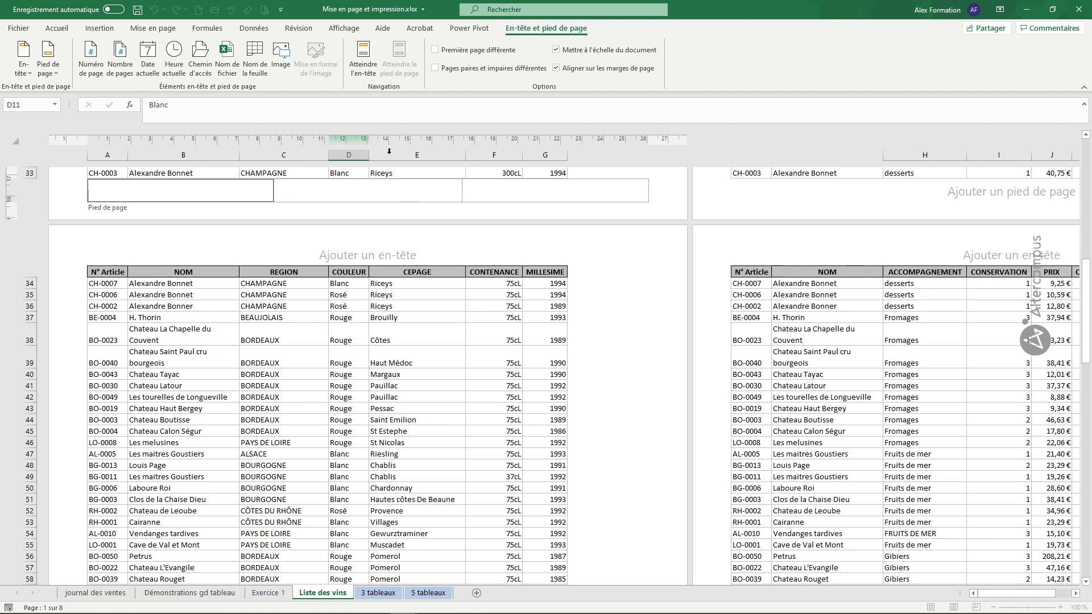
left_click(363, 66)
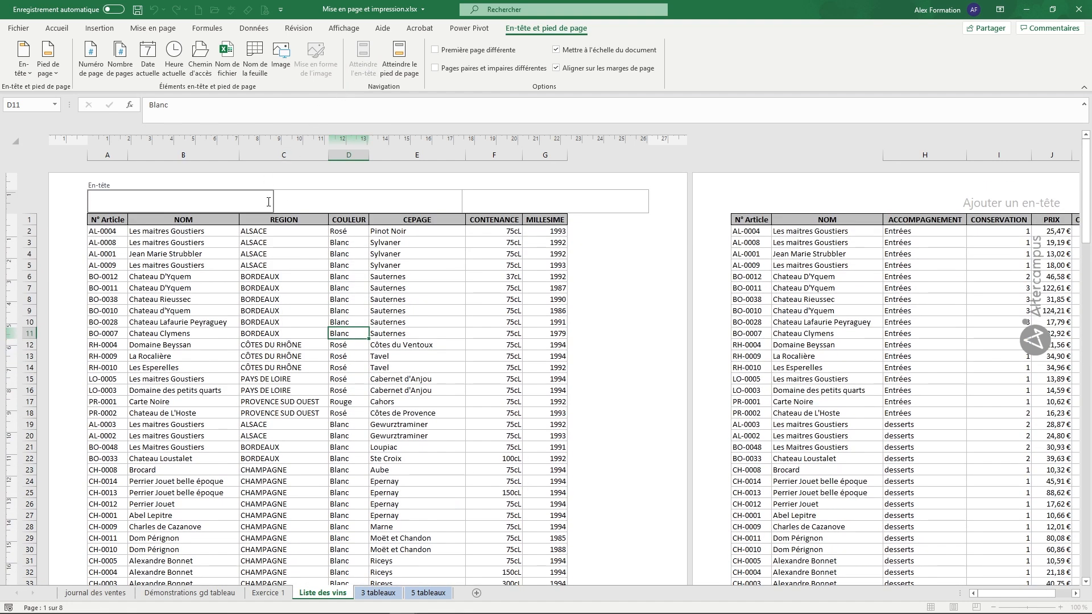
- Enable different odd and even pages and insert the sheet name in the centre section of the odd-page header
left_click(317, 204)
left_click(529, 205)
left_click(238, 206)
left_click(309, 200)
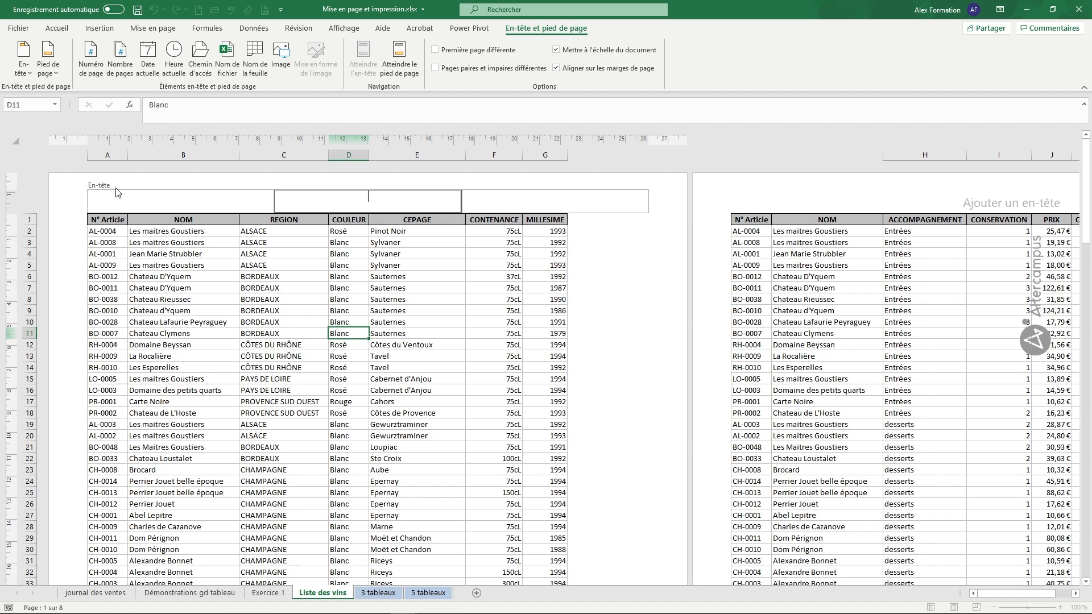
left_click(436, 69)
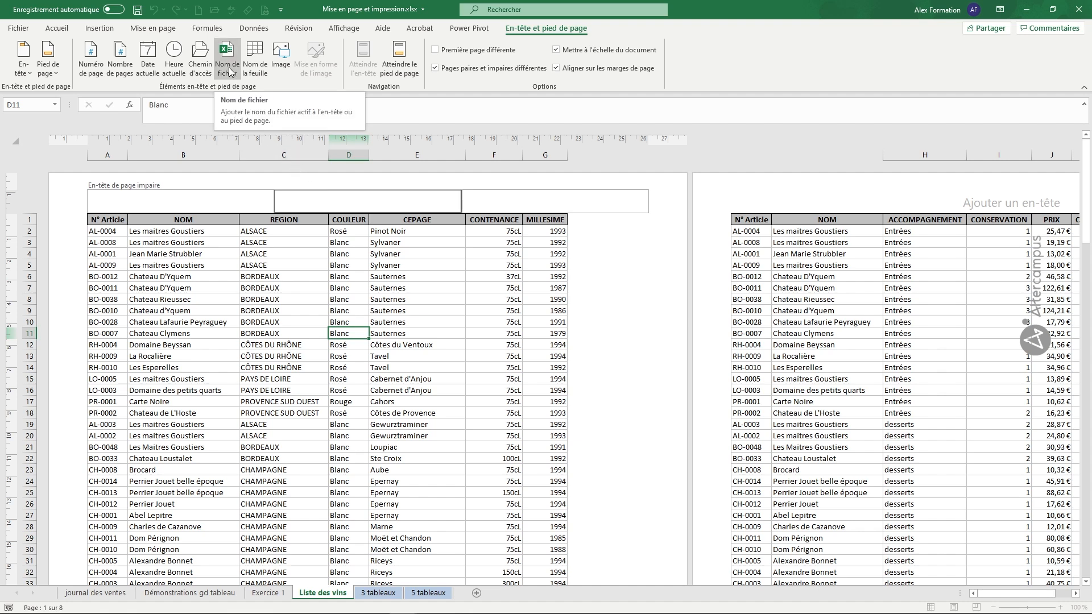
left_click(253, 73)
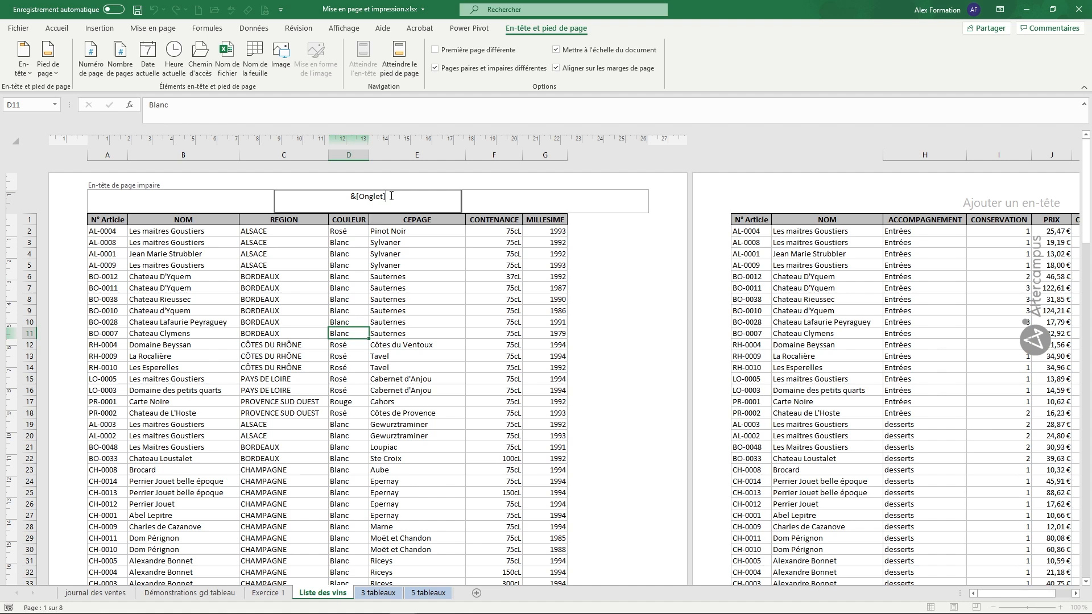
- Enter "Page &[Page] sur &[Pages]" in the right section of the even-page footer, using the page number and page count fields
left_click(931, 204)
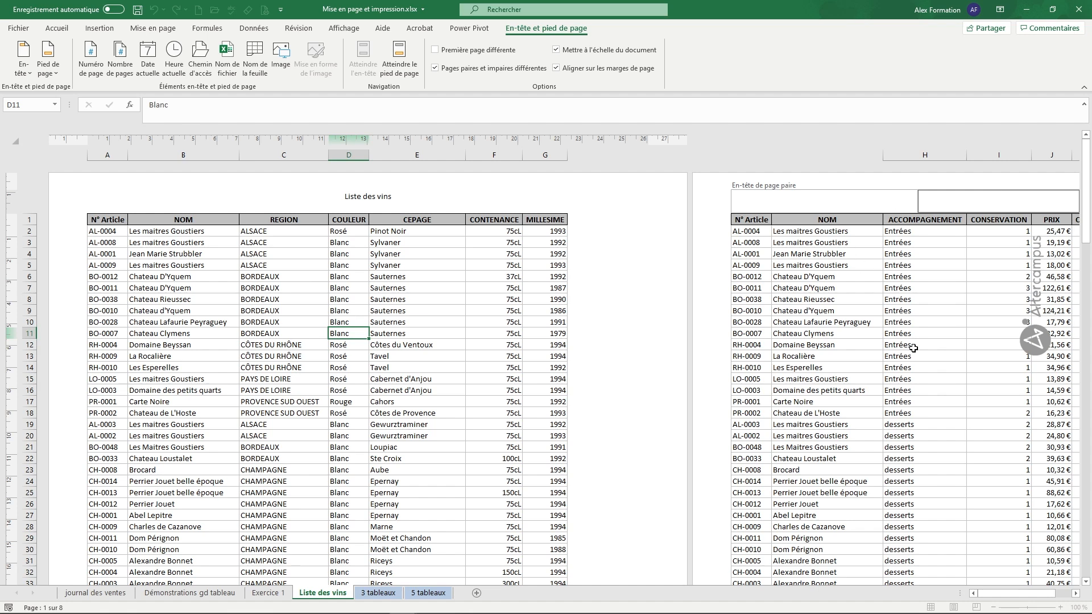
left_click(1010, 596)
left_click_drag(1010, 596, 1030, 595)
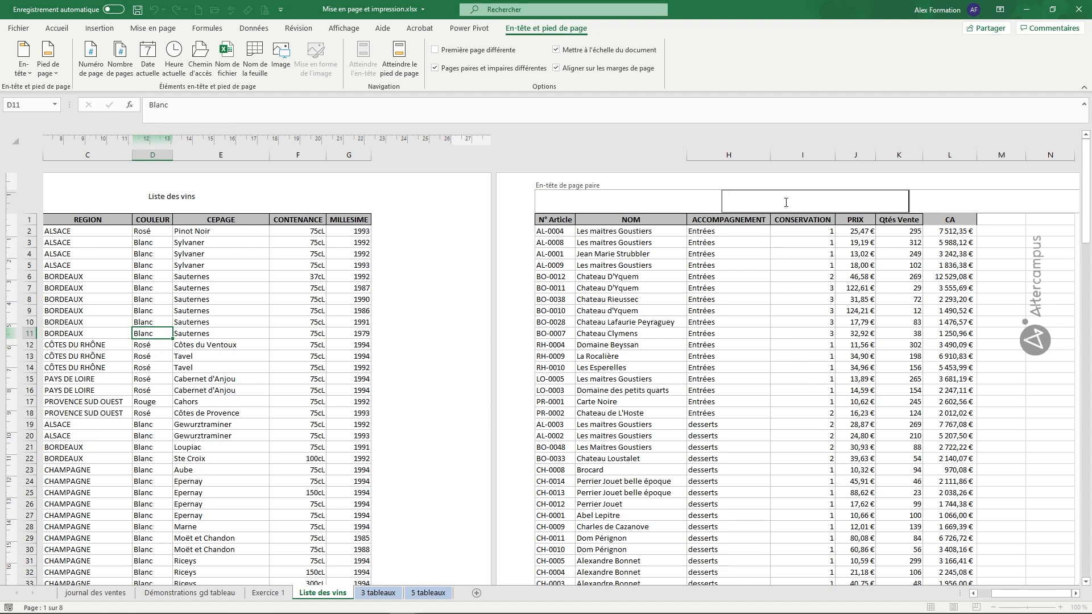
left_click(398, 66)
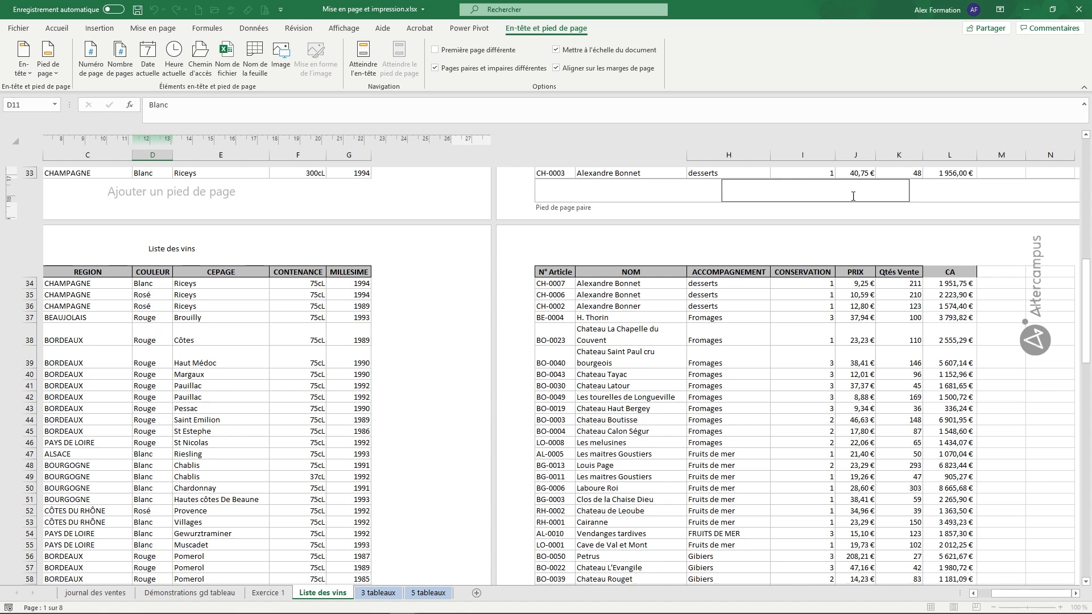
left_click(943, 199)
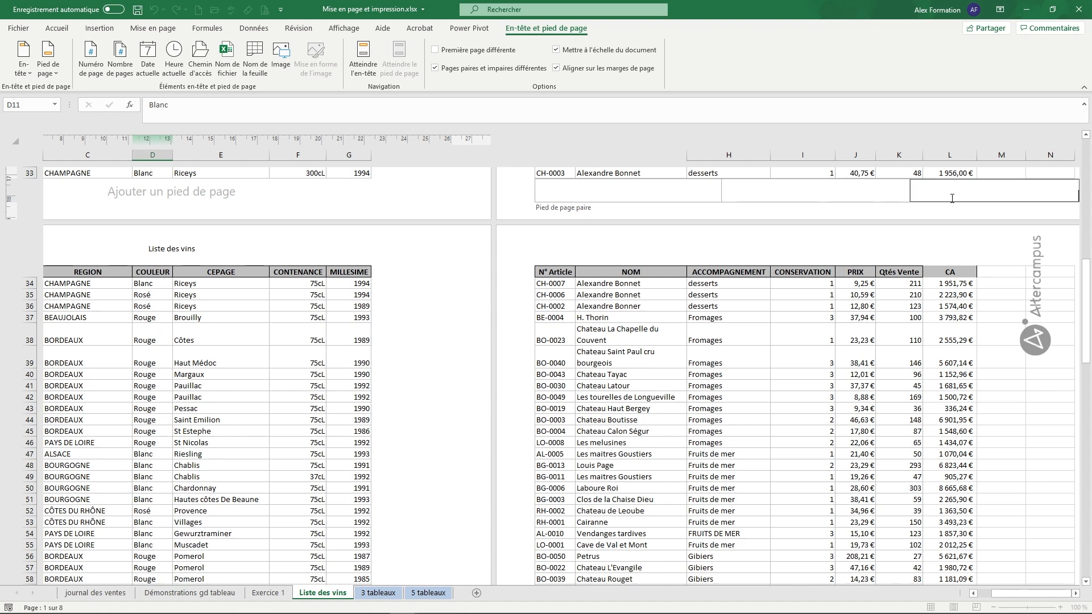
type("Page")
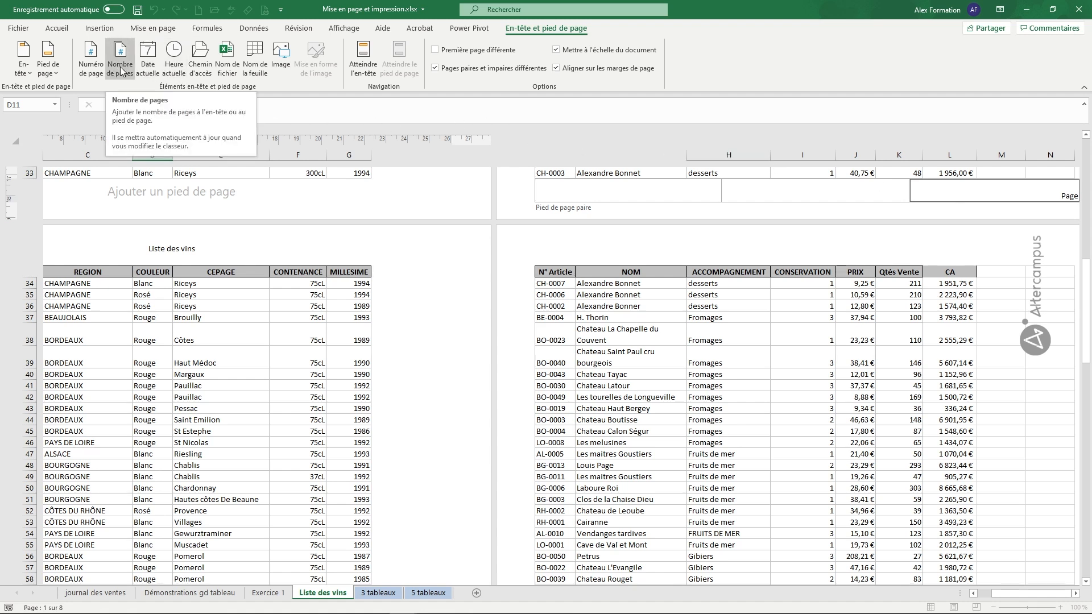
left_click(101, 68)
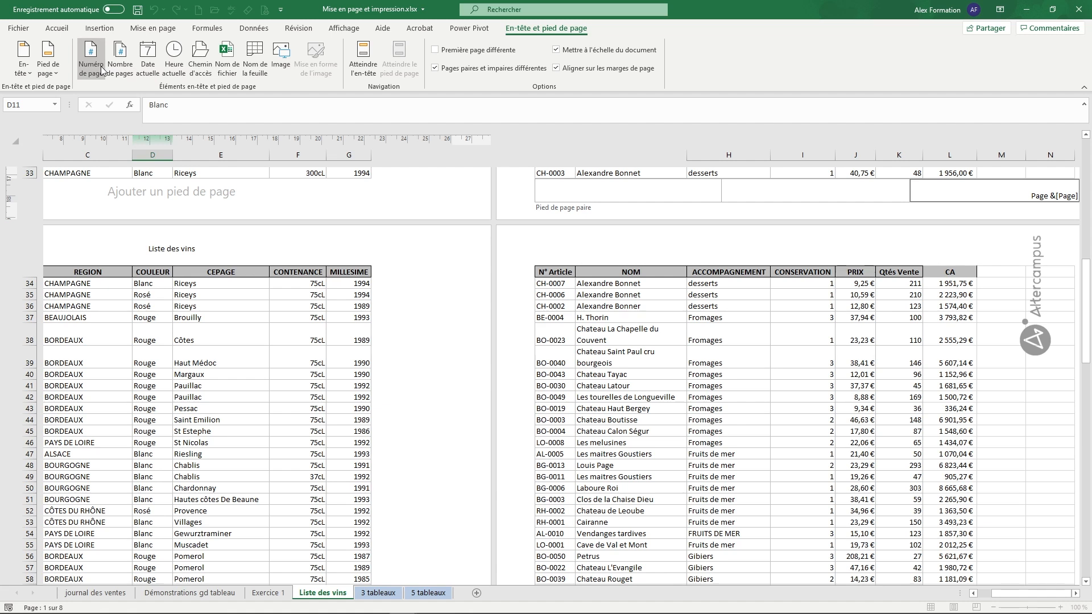
type("sur")
left_click(117, 68)
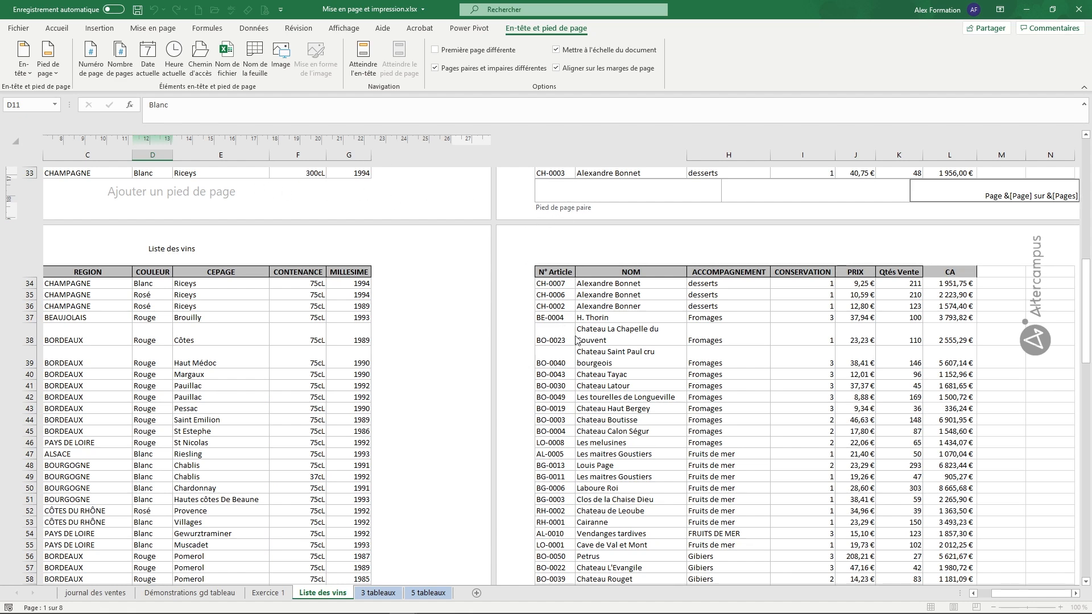
key("Escape")
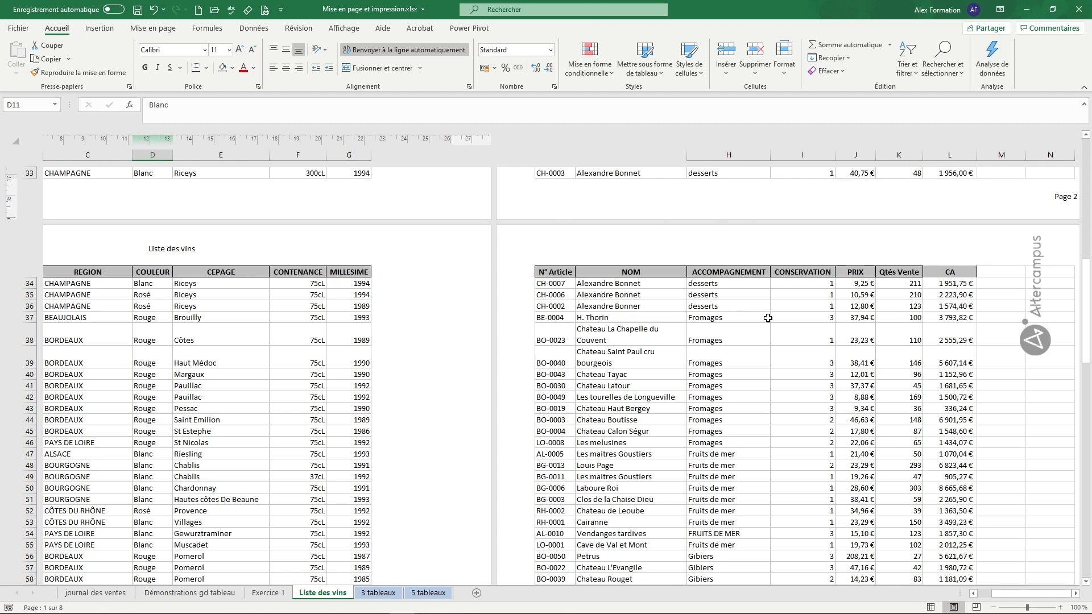
- Return to Normal view and check the odd-page headers and even-page footers in the print preview through page 4
left_click(931, 607)
scroll(309, 280, "up", 4)
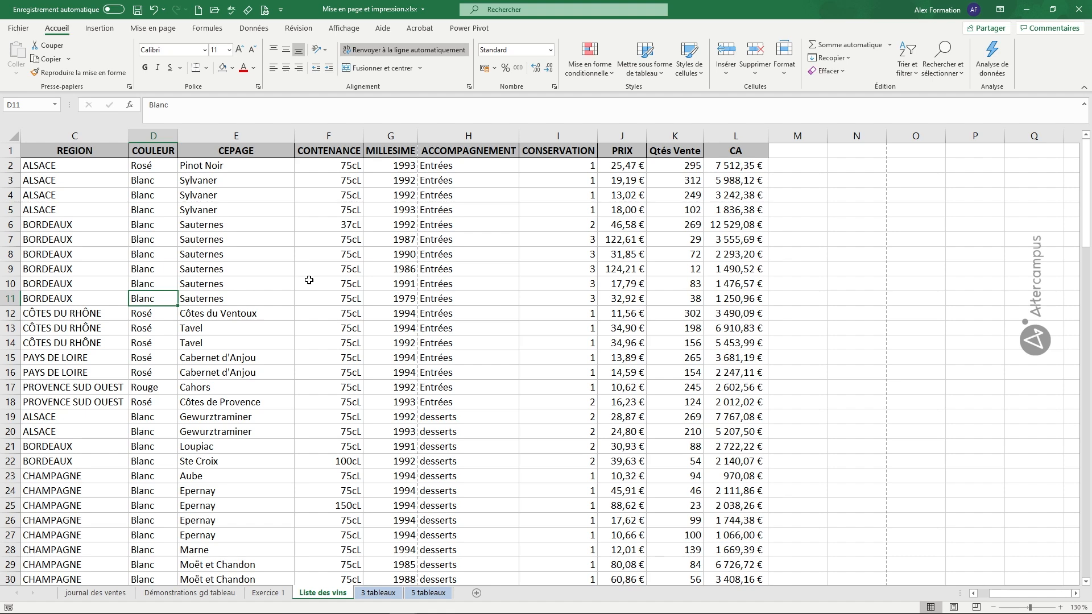
key("ctrl+p")
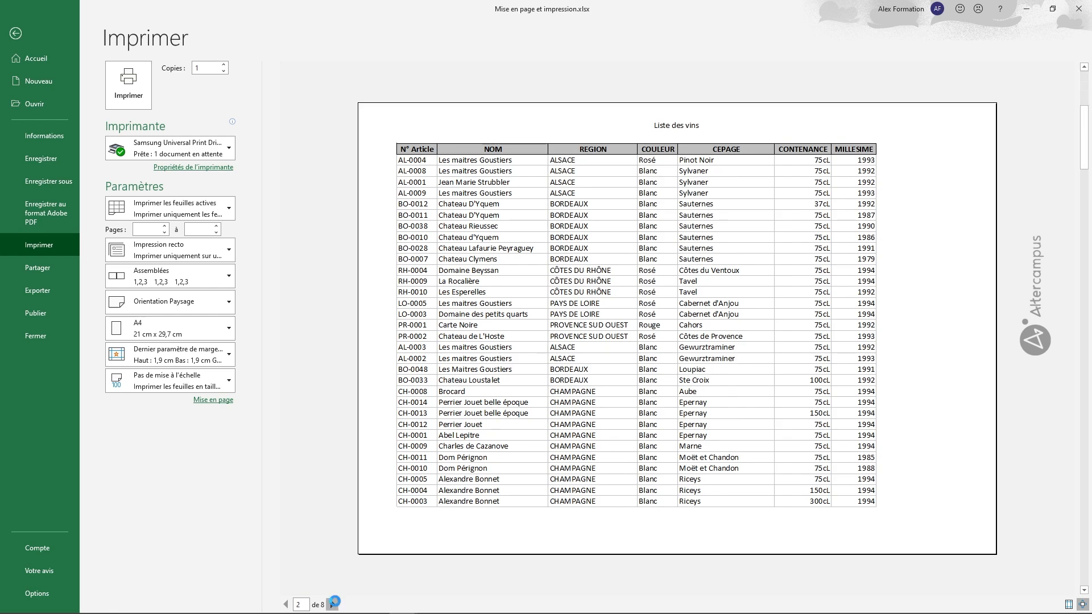
left_click(333, 604)
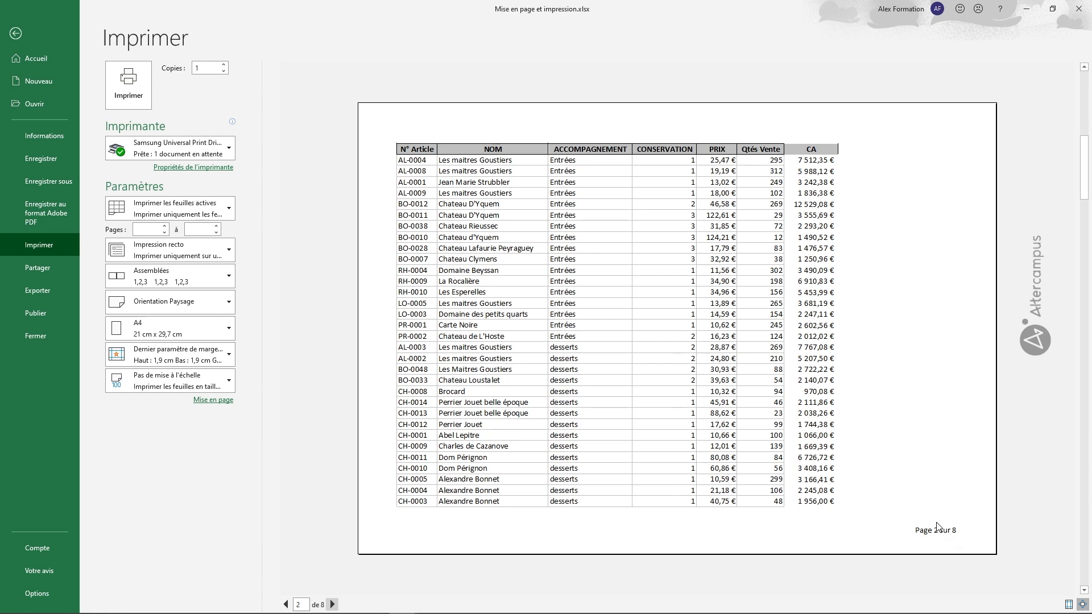
left_click(331, 604)
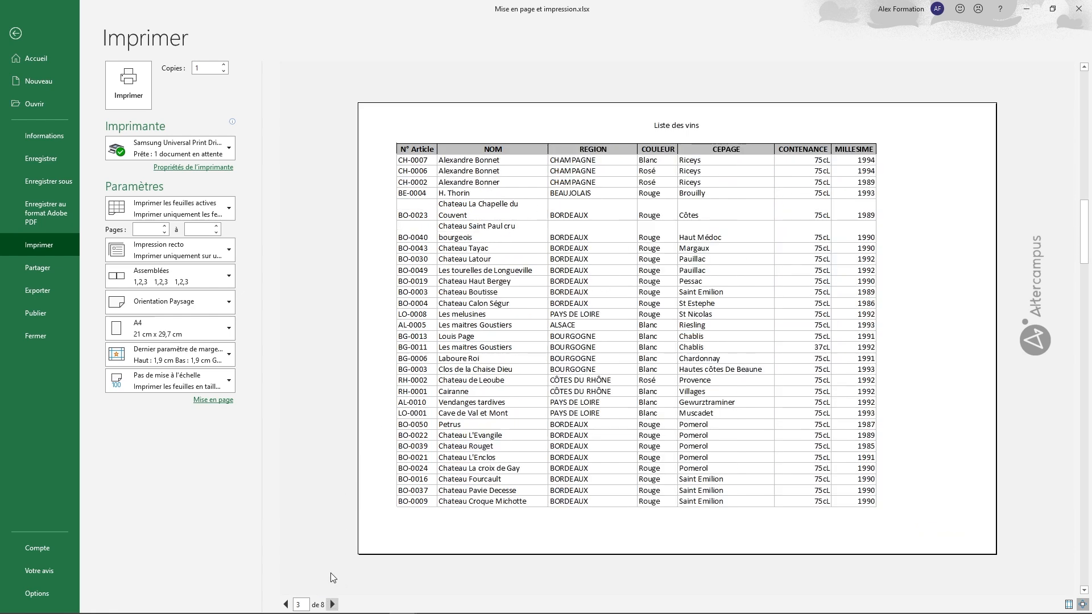
left_click(332, 605)
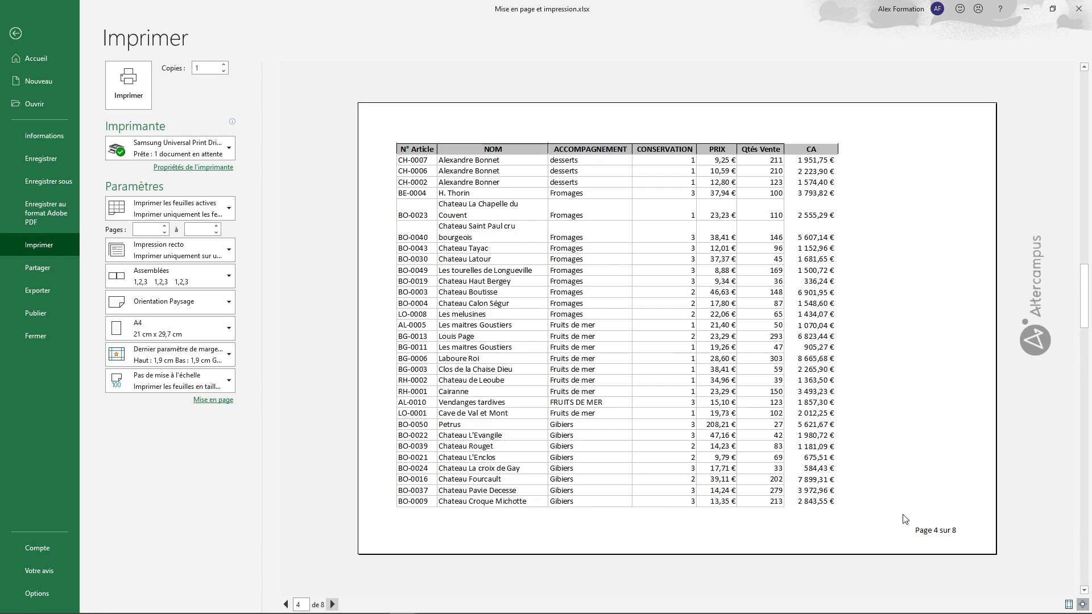